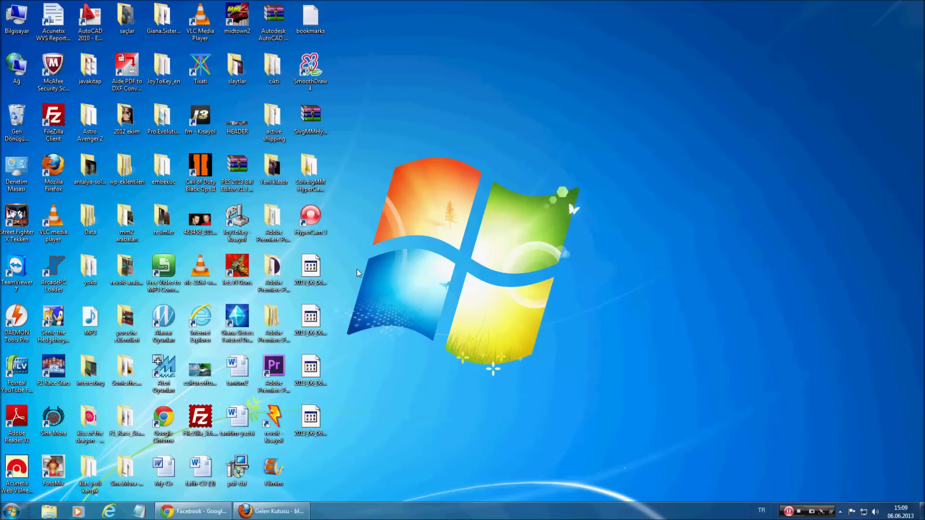
- Launch Movie Maker with a new, empty project
click(12, 510)
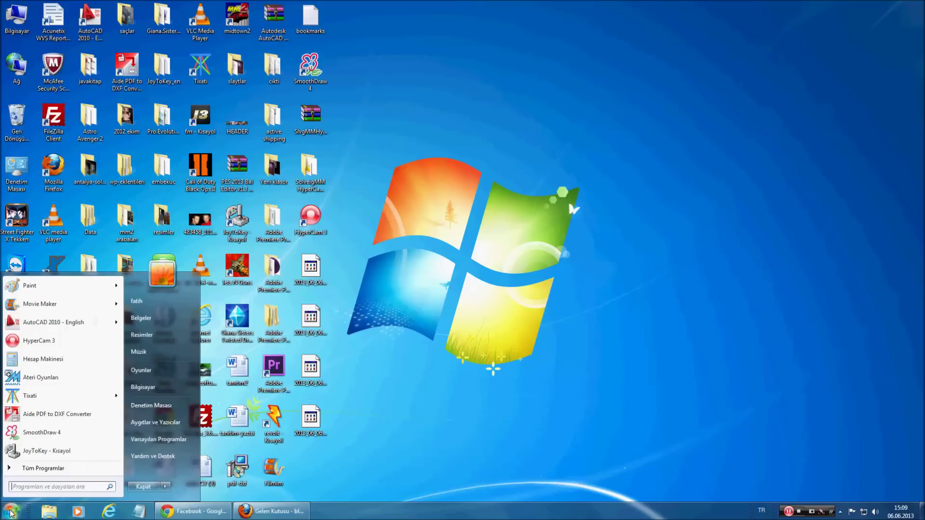
click(393, 400)
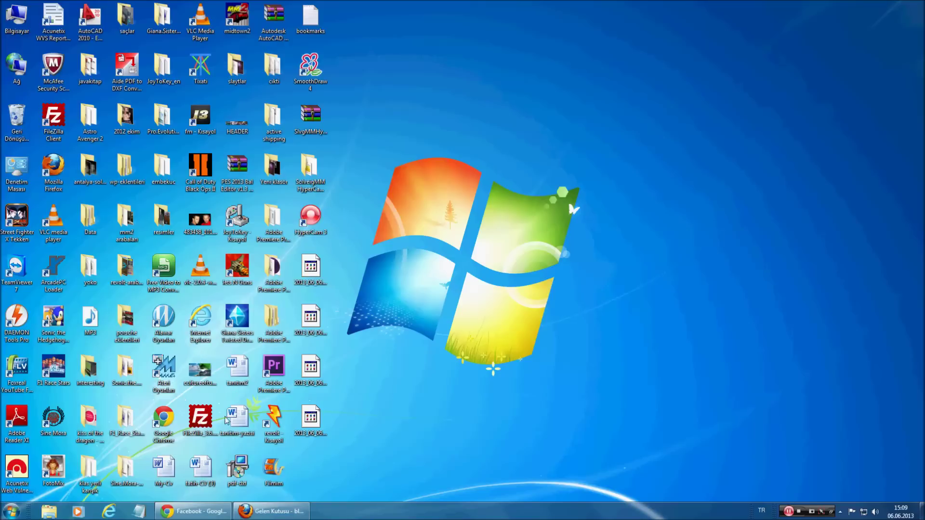
click(12, 510)
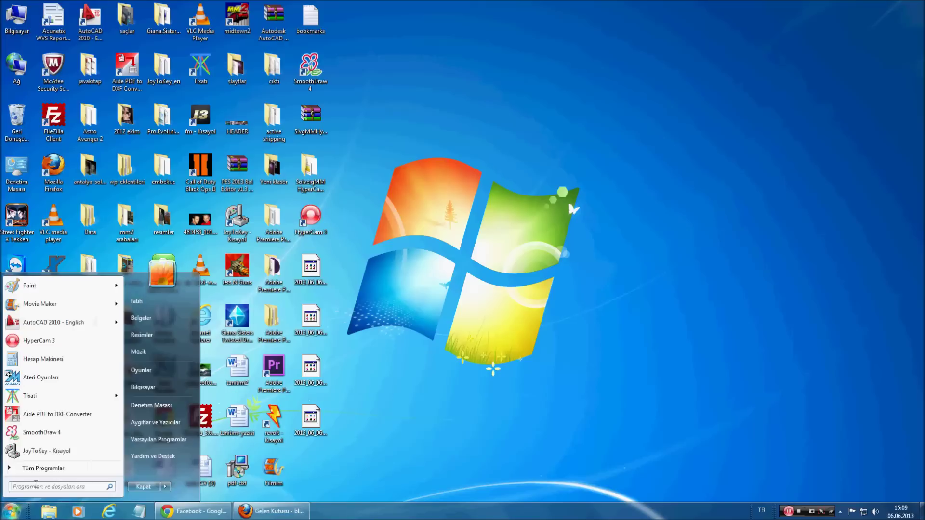
click(48, 304)
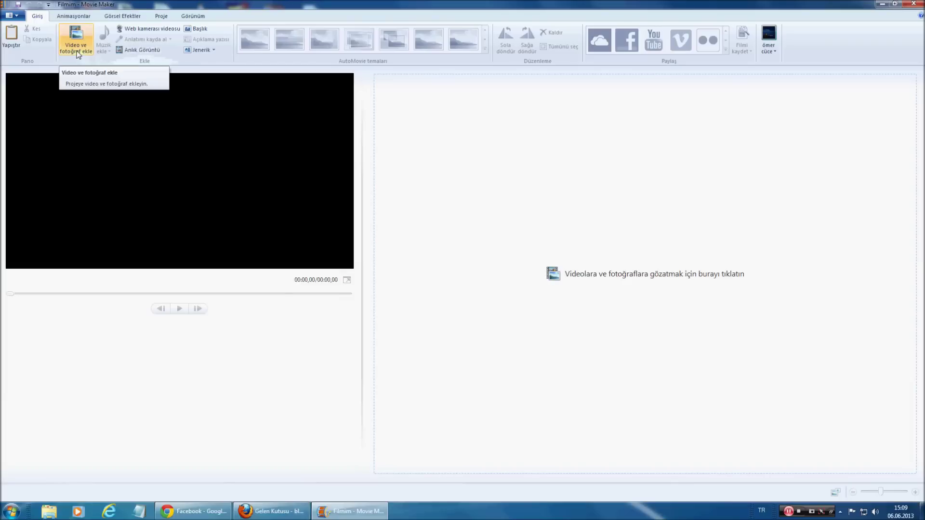
- Add the video "Uzayda Yolculuk - Gözlerinize İnanamıycaksınız" from the Yeni klasör folder to the project
click(76, 50)
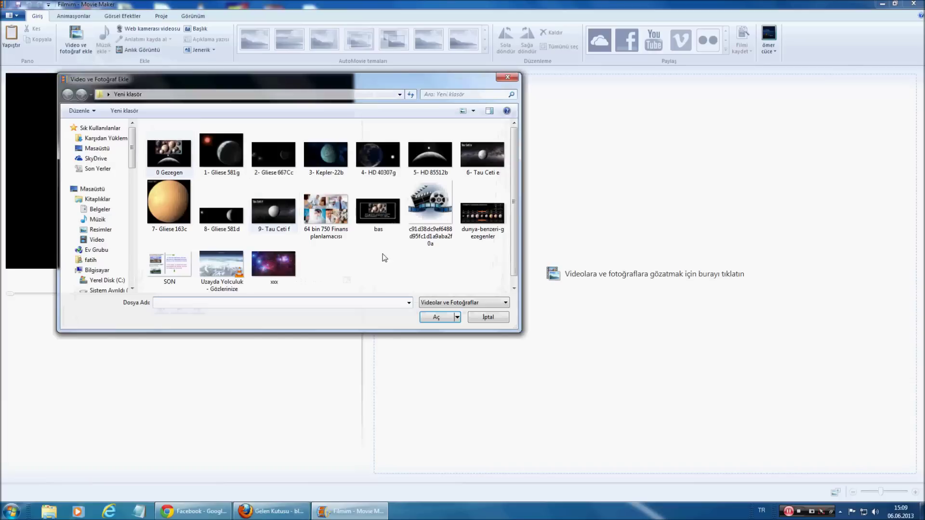
scroll(514, 212, down, 1)
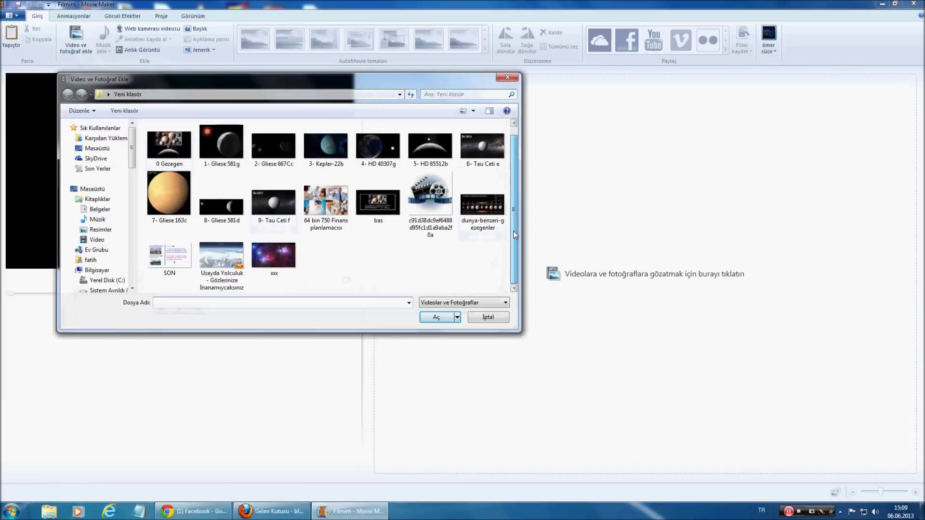
click(227, 260)
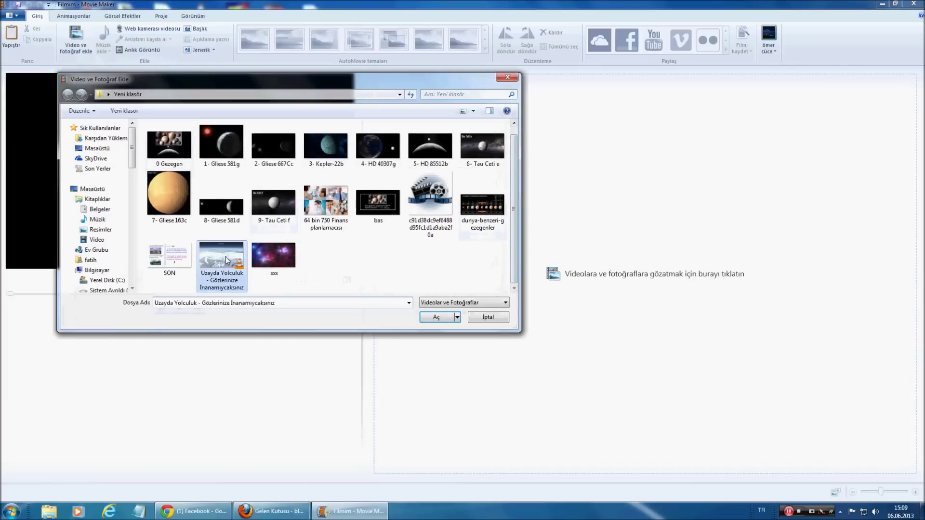
click(440, 317)
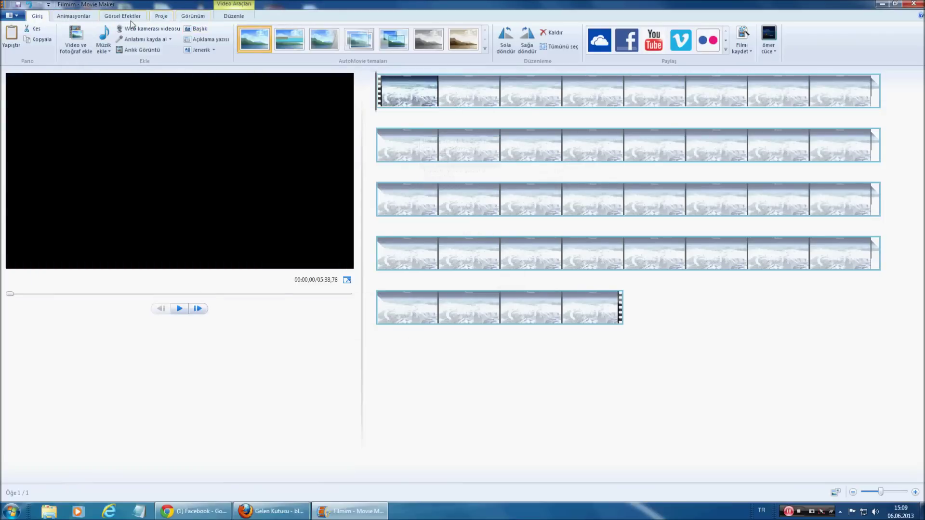
- Lower the video clip's audio volume and play about its first ten seconds, returning to the clip's start
click(193, 16)
click(233, 16)
click(14, 38)
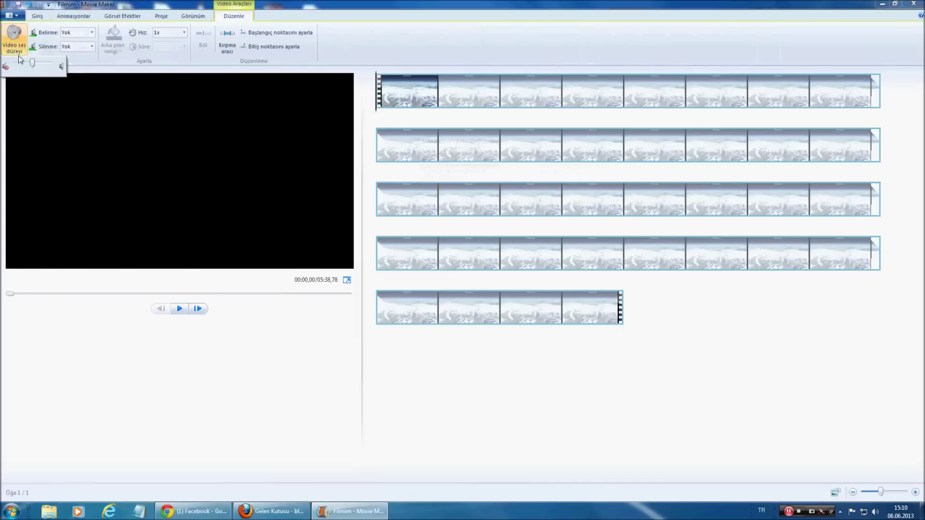
drag(25, 62, 20, 62)
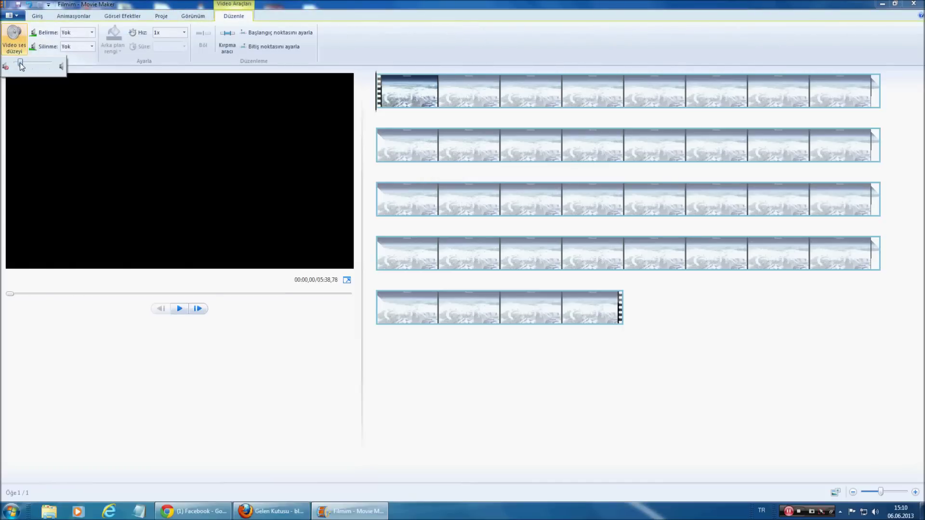
click(308, 307)
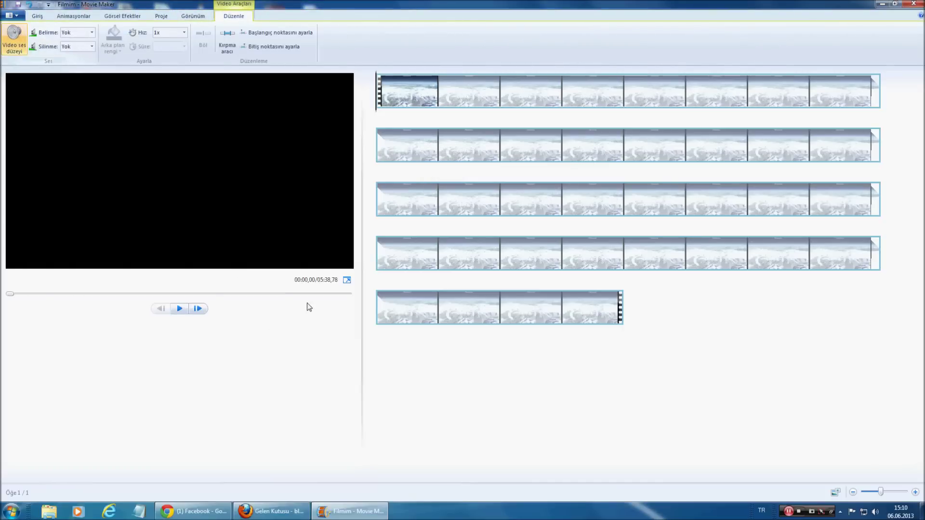
click(180, 309)
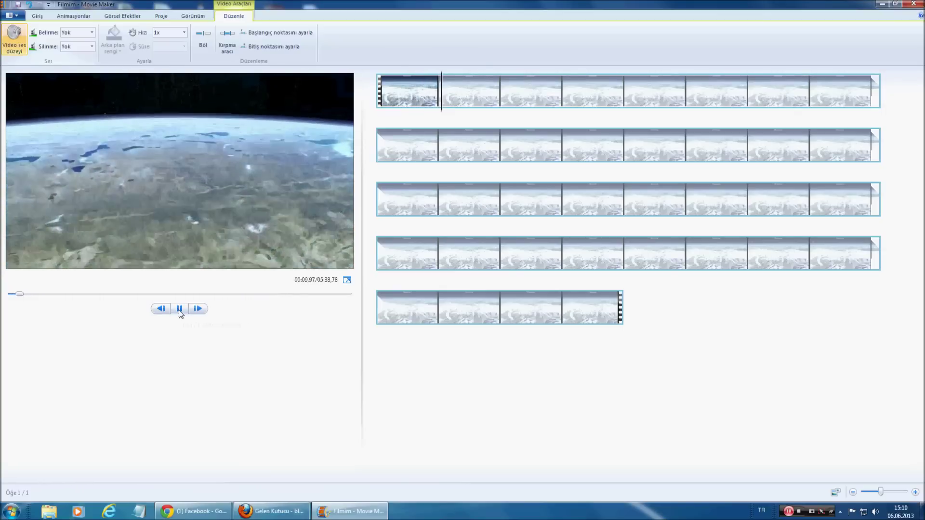
click(179, 309)
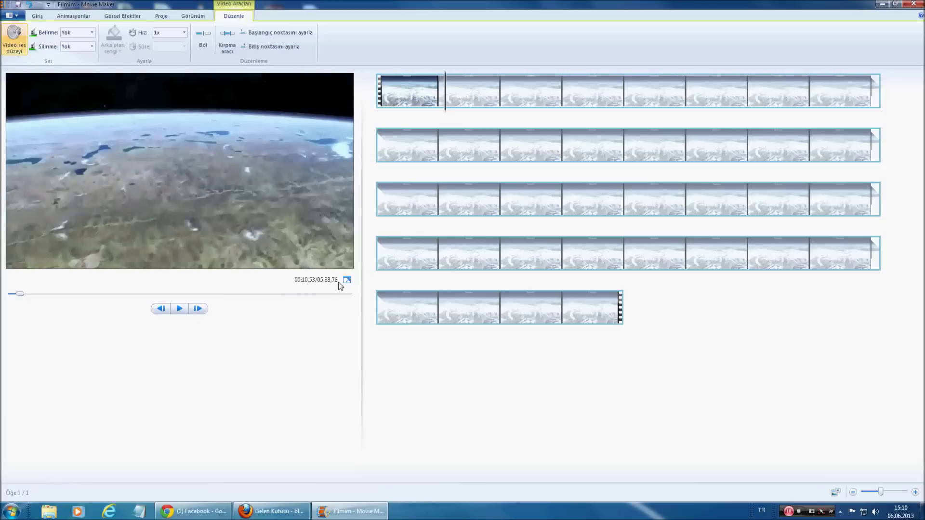
click(415, 82)
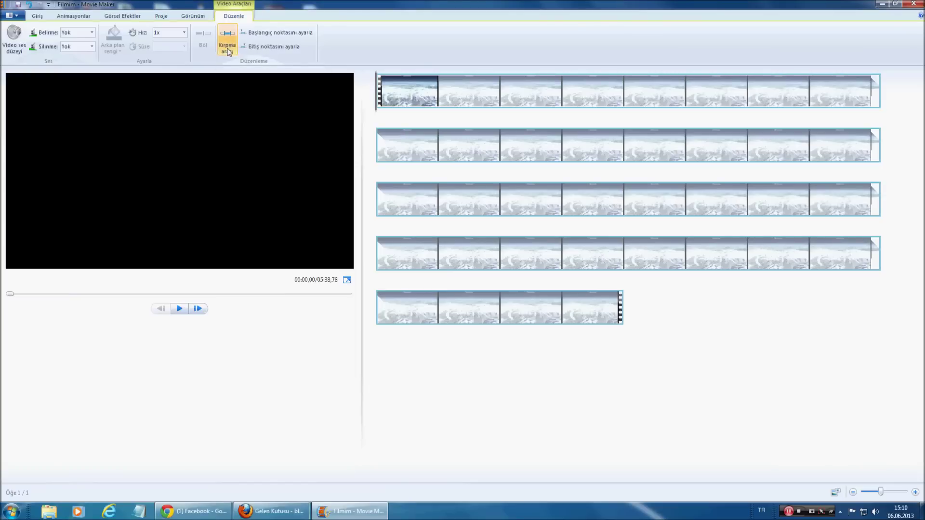
- Open the clip in the trim tool and set its start point to 10 s and end point to 30 s
click(227, 47)
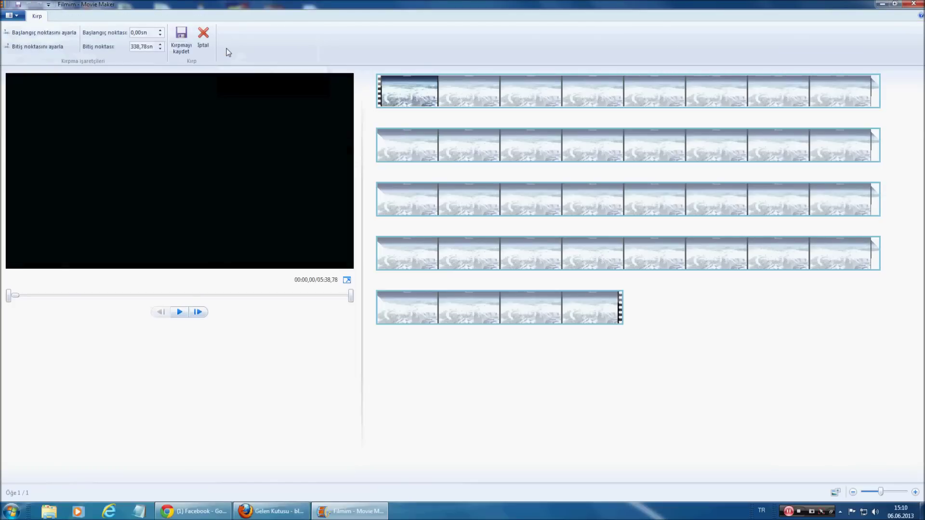
click(144, 34)
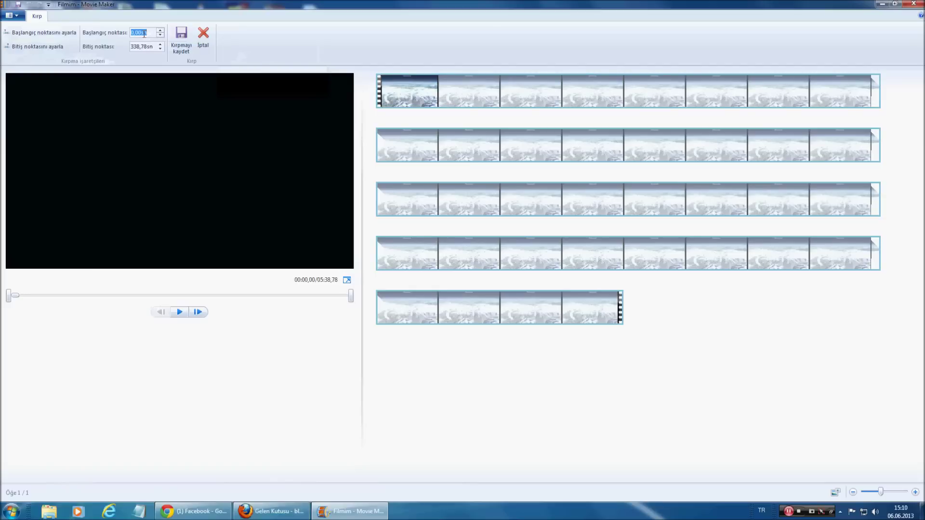
text(10)
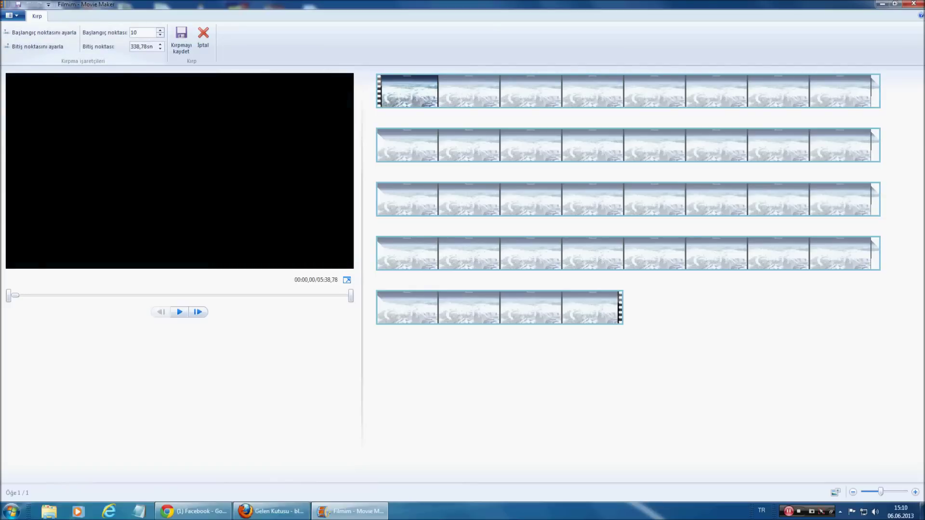
click(152, 48)
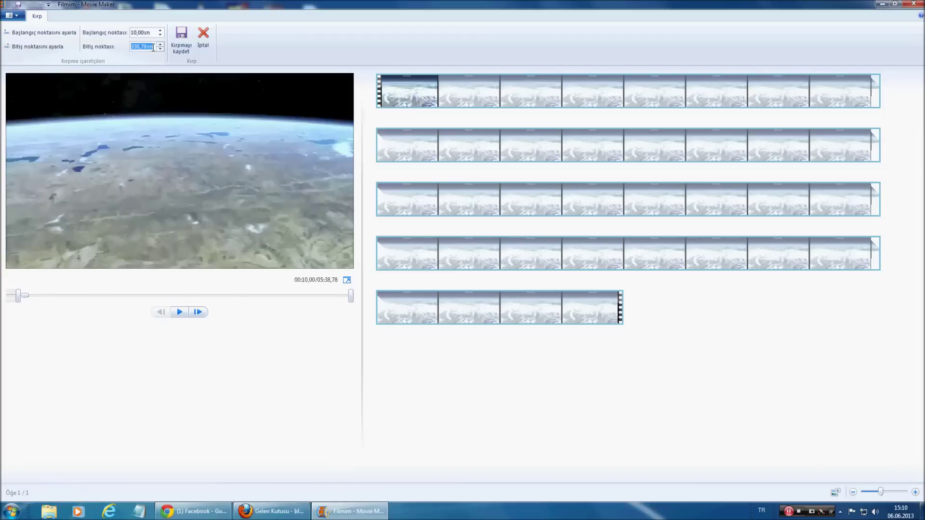
text(30)
click(140, 35)
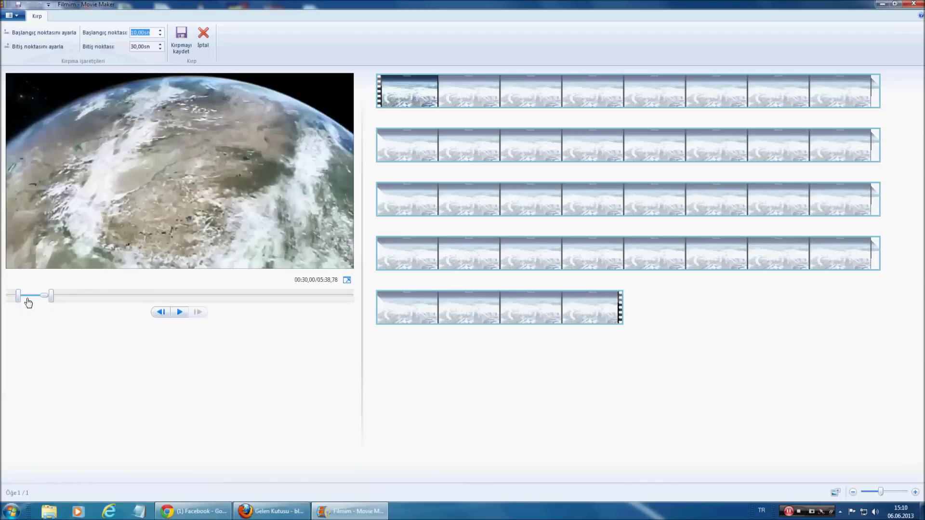
- Preview the selected range, save the trim, and briefly play back the shortened clip
click(179, 312)
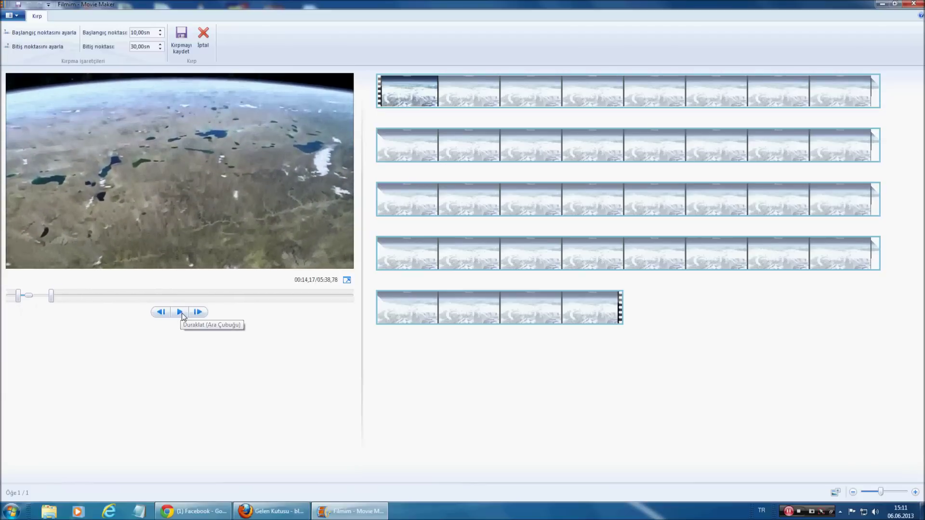
click(180, 313)
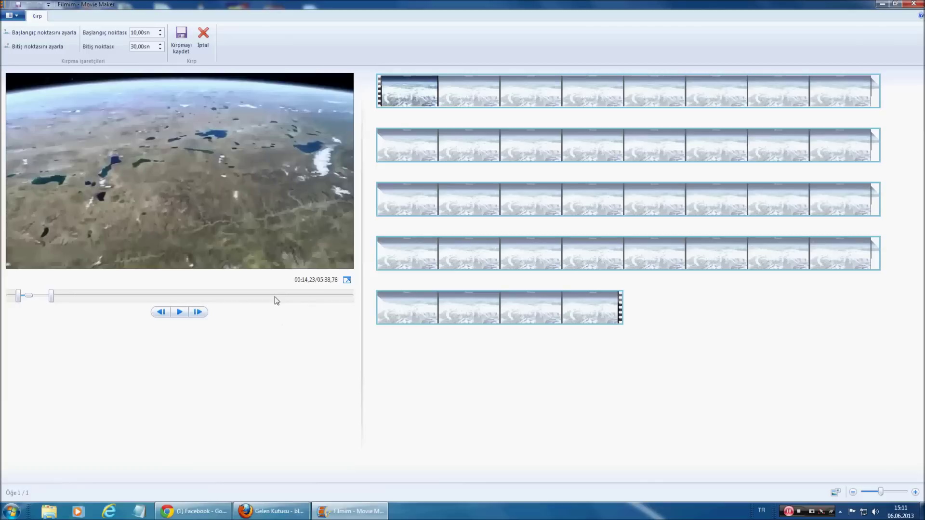
click(183, 48)
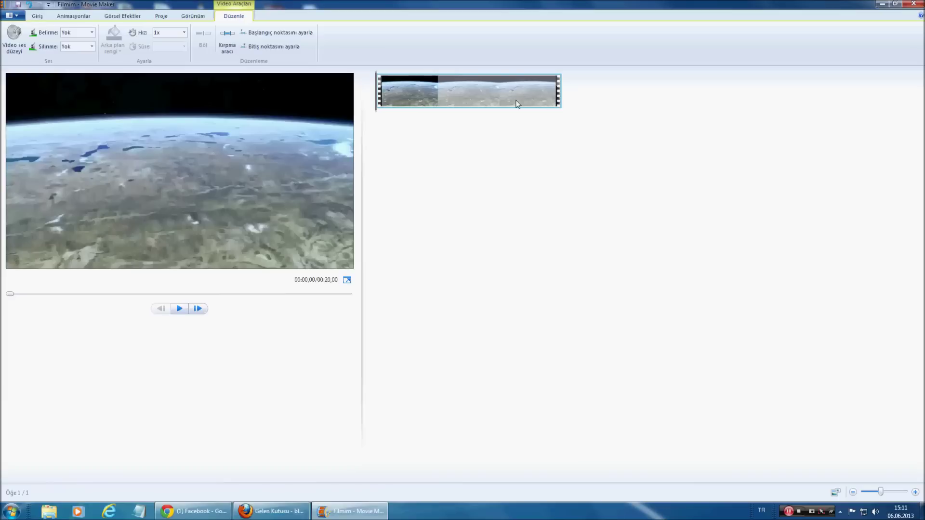
click(180, 309)
click(180, 309)
click(385, 101)
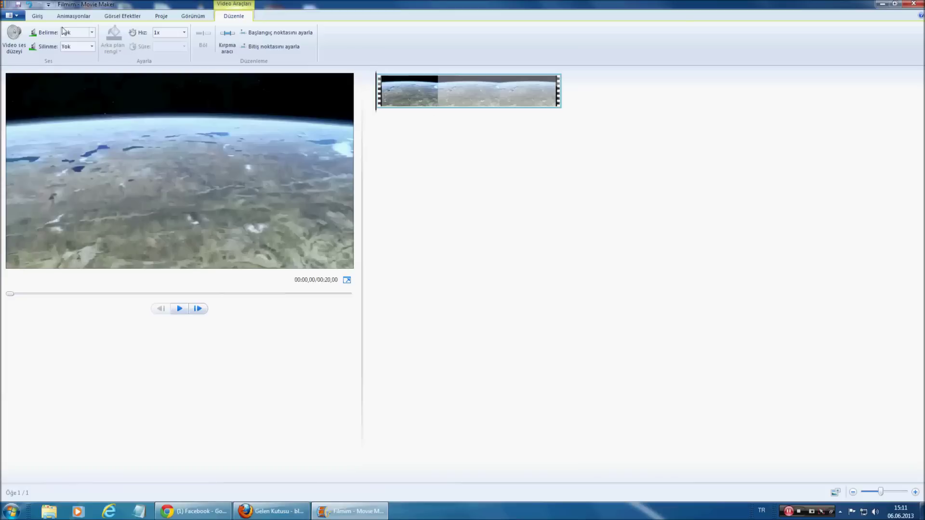
- Add the video "Uzayda Yolculuk - Gözlerinize İnanamıycaksınız" again as a second clip after the trimmed one
click(36, 17)
click(77, 46)
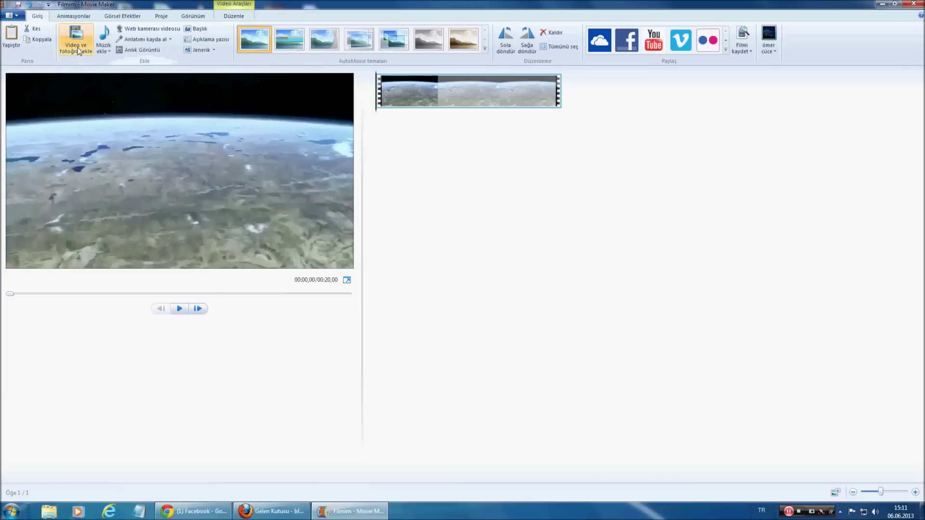
click(222, 254)
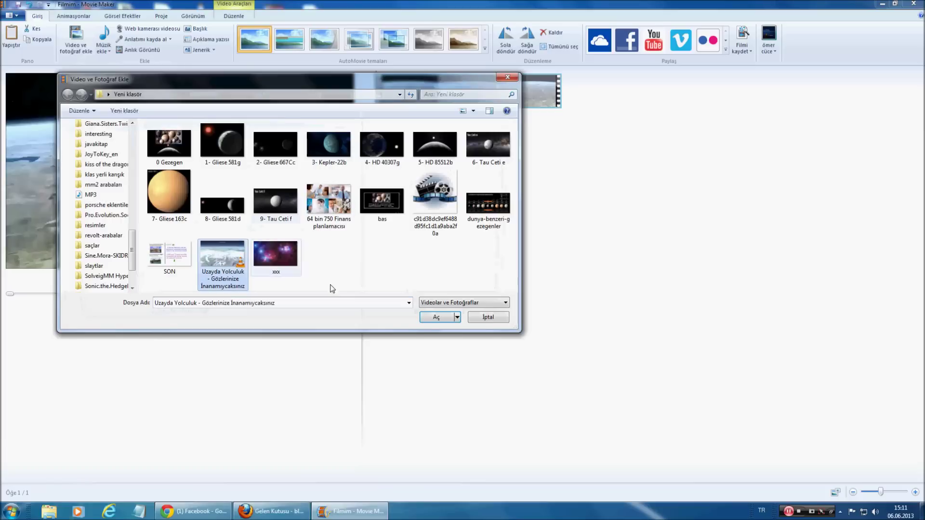
click(438, 320)
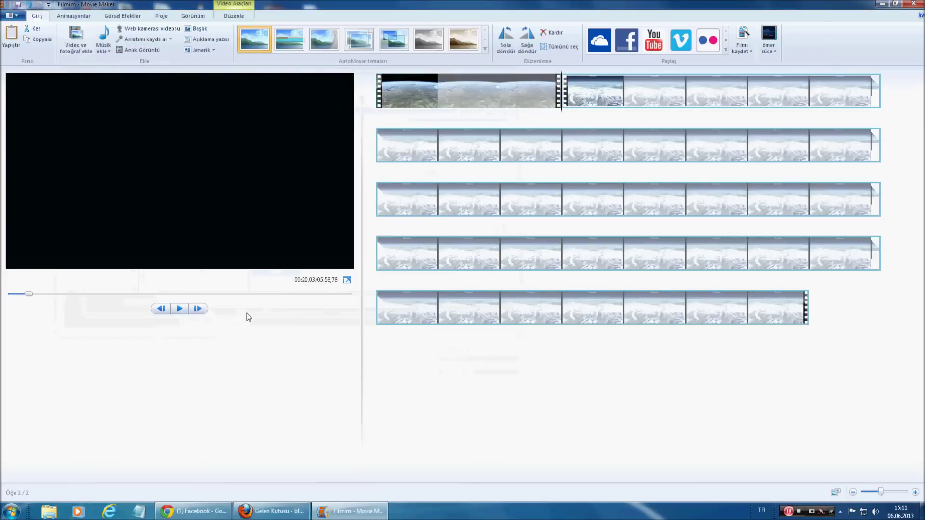
- Trim the second clip to start at 80 s and end at 100 s, and save the trim
double_click(593, 104)
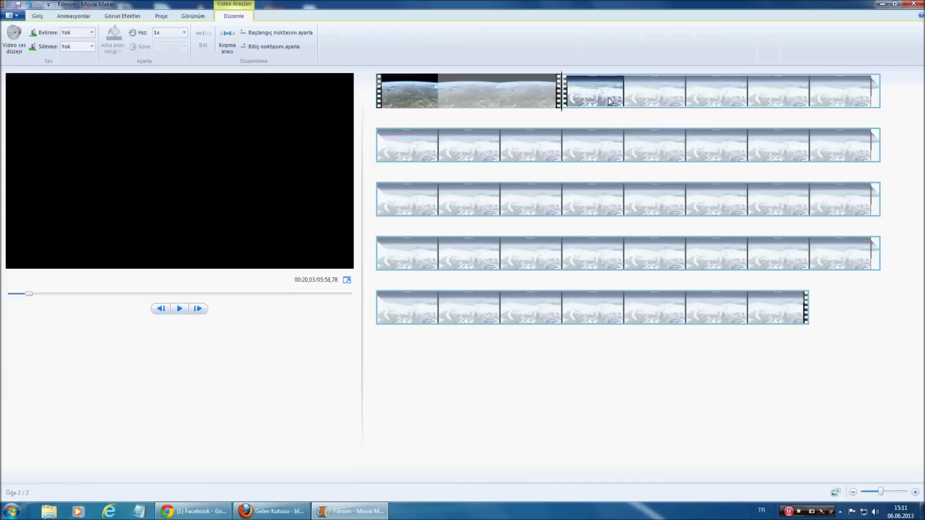
click(227, 44)
click(147, 32)
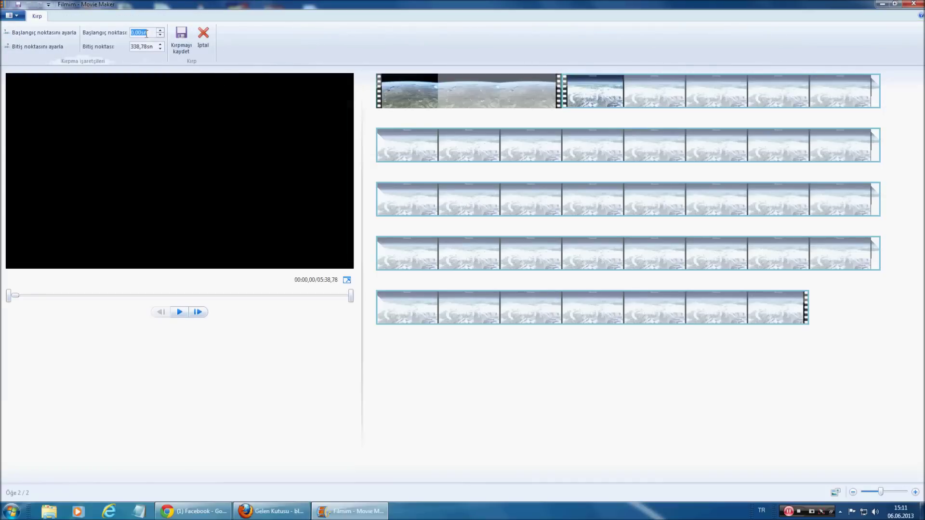
text(80)
click(145, 47)
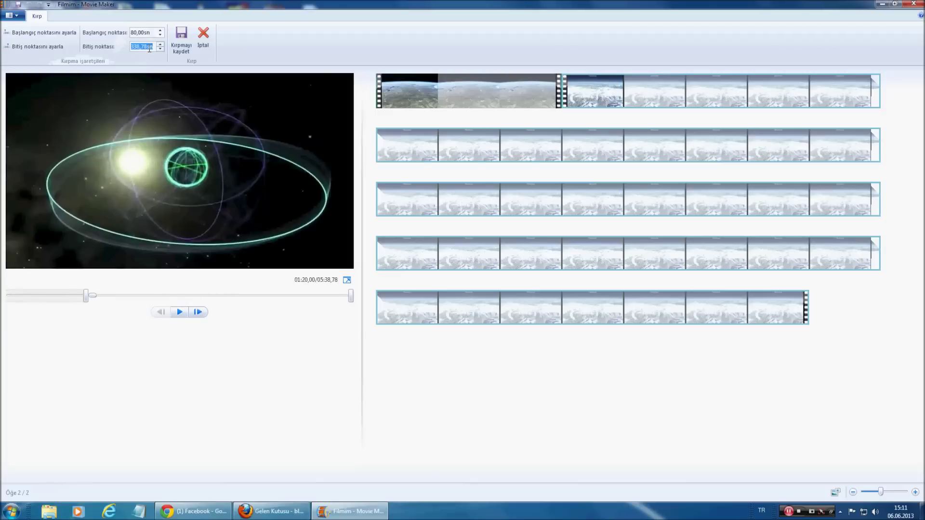
text(100)
click(142, 33)
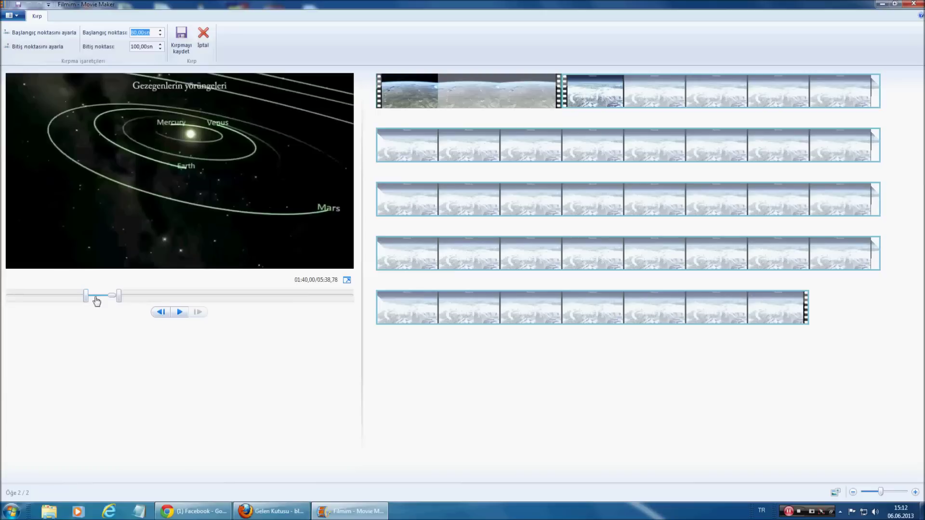
click(178, 48)
- Review the two trimmed clips on the storyboard and briefly play the joined video from its beginning
click(501, 96)
click(443, 94)
key(Home)
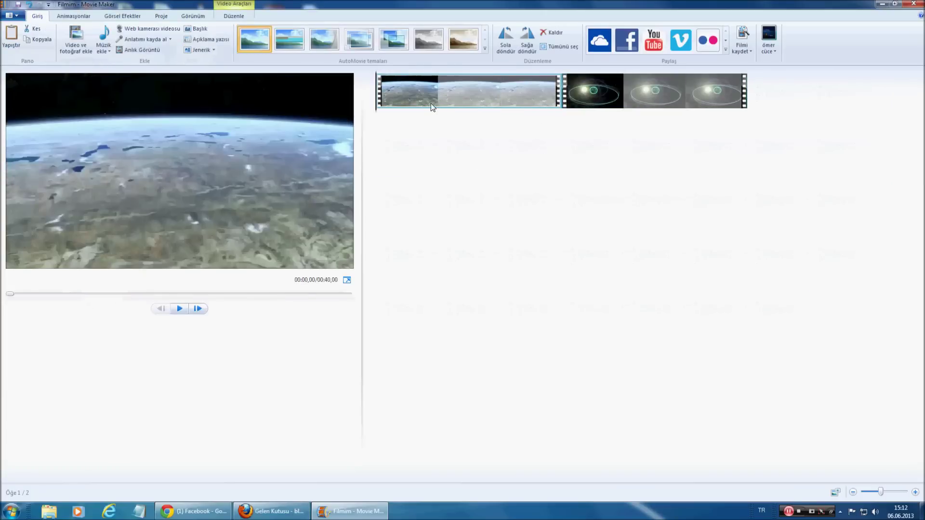
click(626, 103)
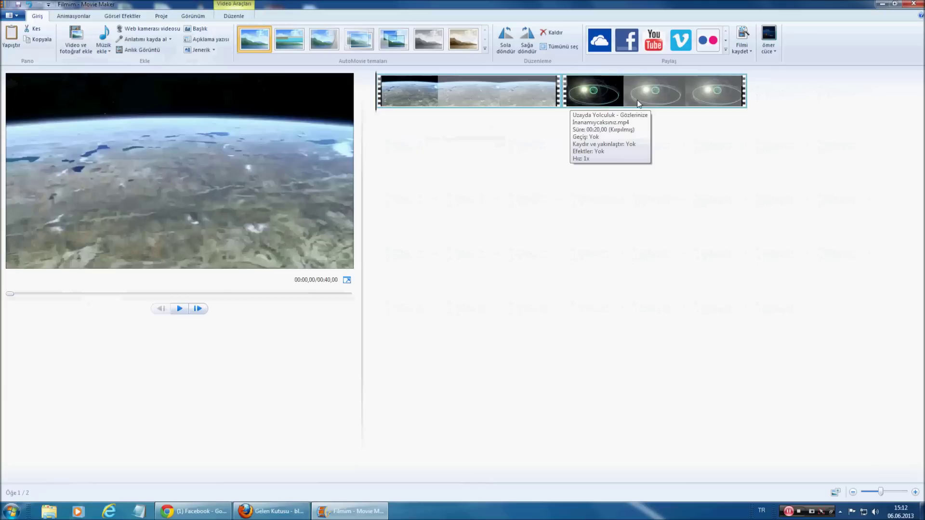
key(Home)
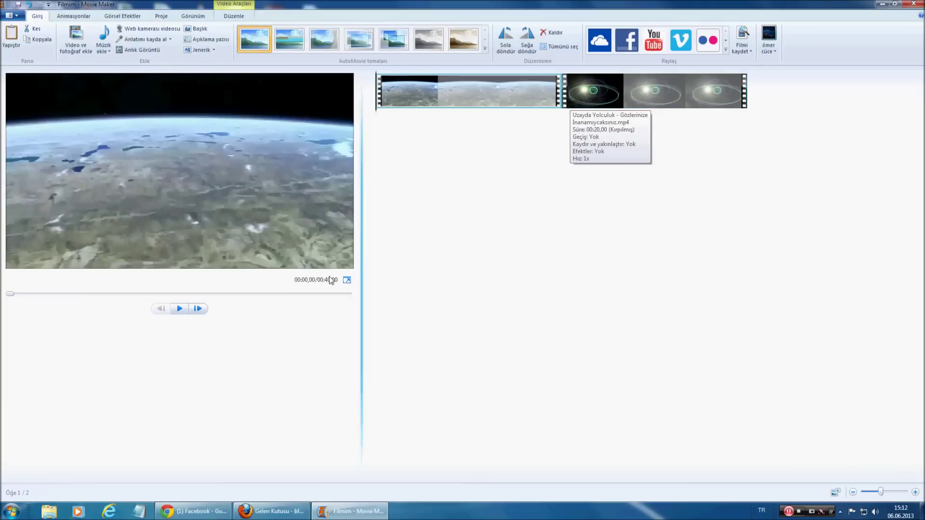
click(179, 309)
click(179, 308)
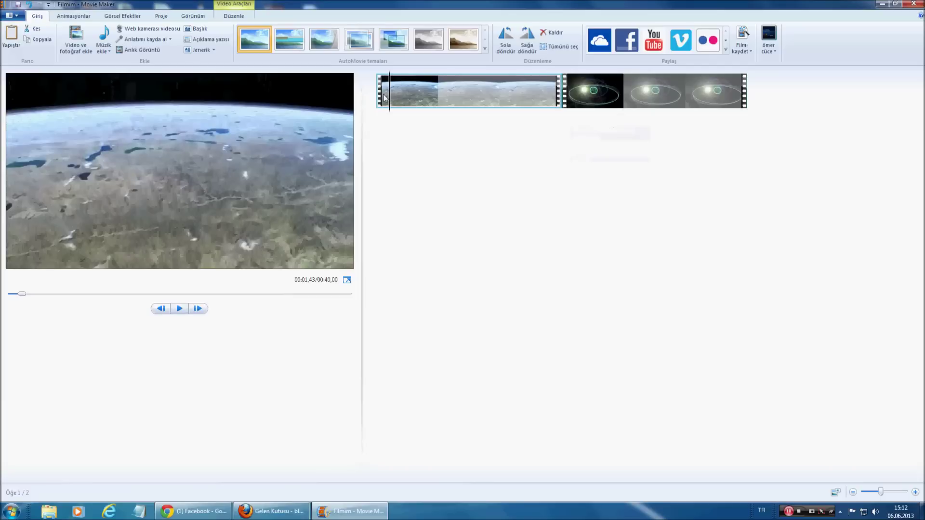
key(Home)
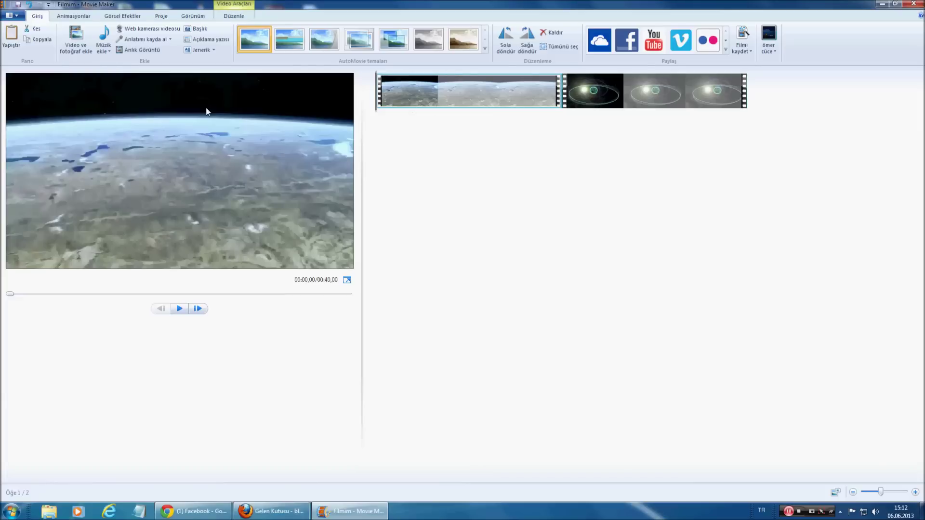
- Export the movie to the desktop with the recommended project settings as an MPEG-4/H.264 file named "video"
click(19, 19)
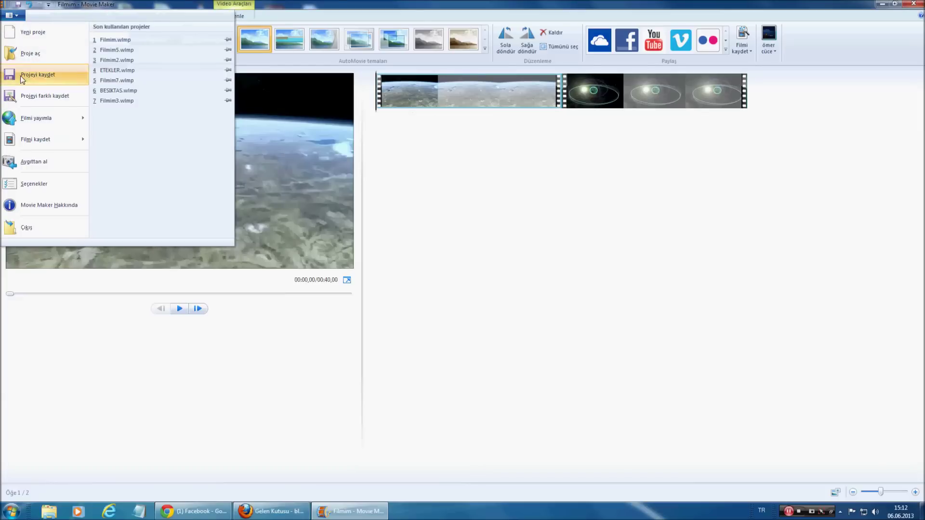
mouse_move(34, 141)
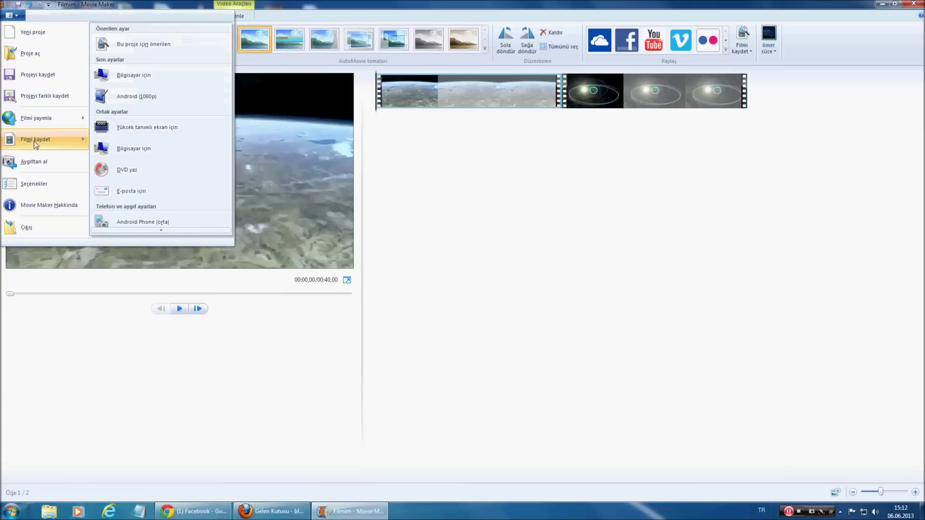
click(138, 47)
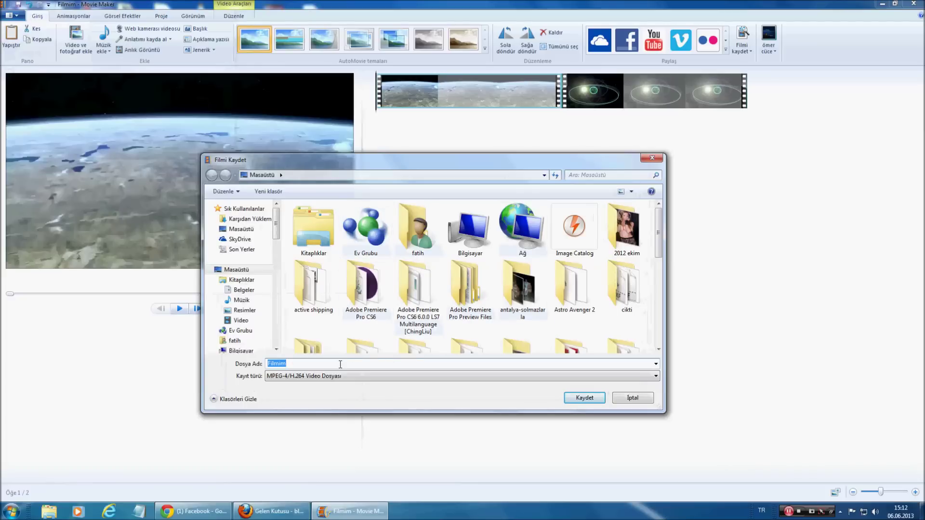
text(video)
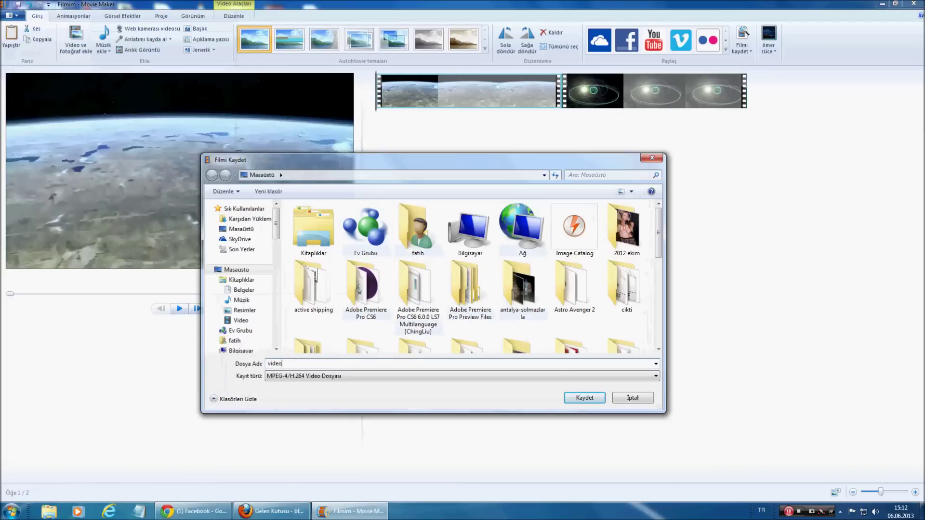
click(586, 399)
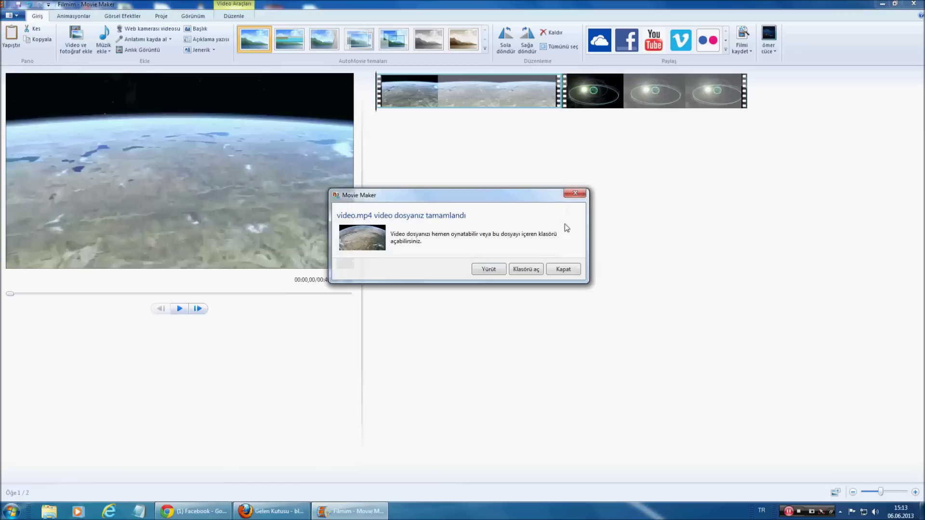
- Play the exported video briefly in VLC, close the player, and locate the saved file on the desktop
click(488, 270)
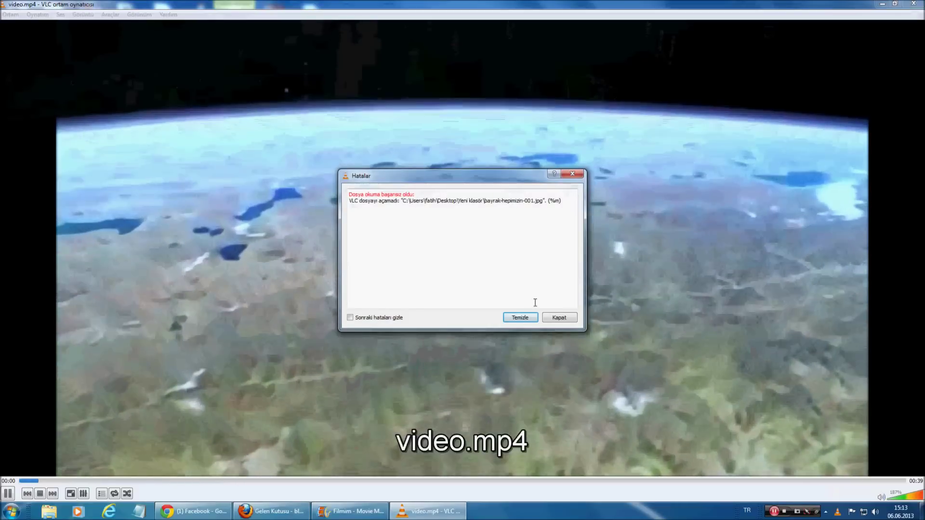
click(559, 317)
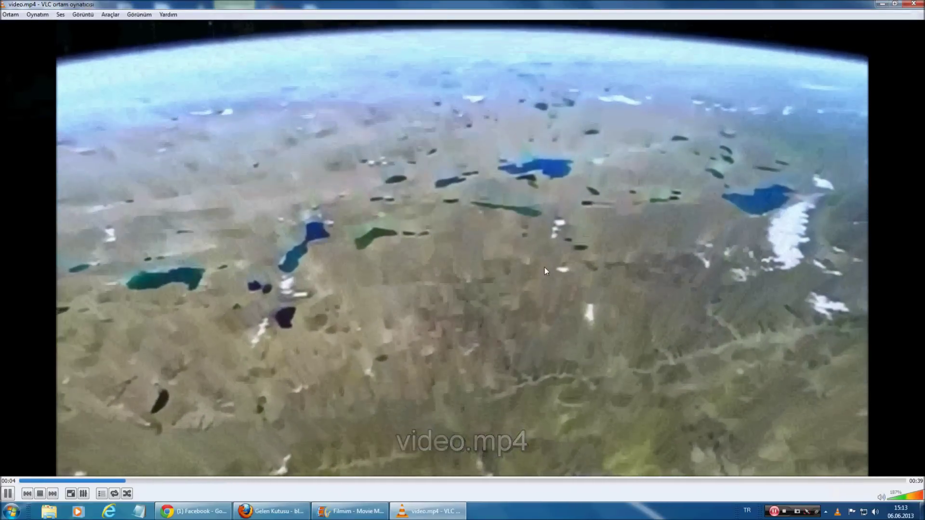
key(alt+F4)
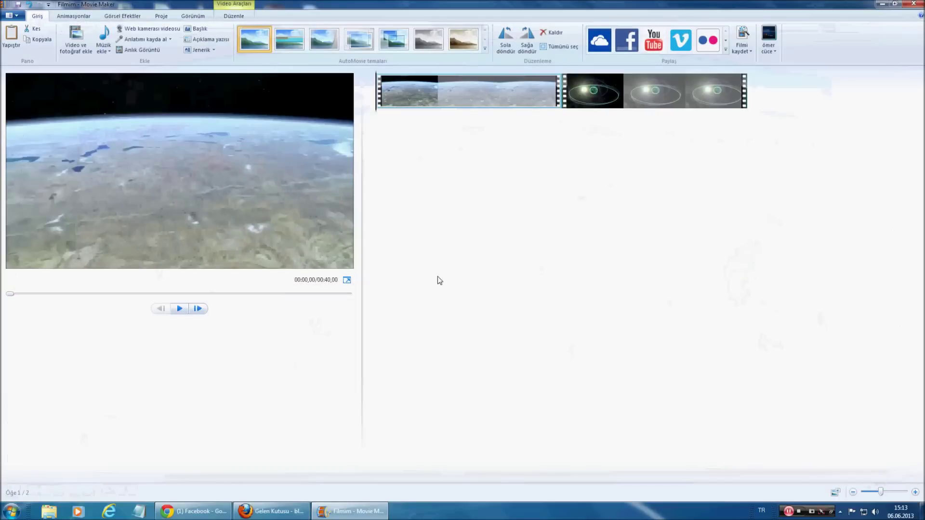
click(882, 3)
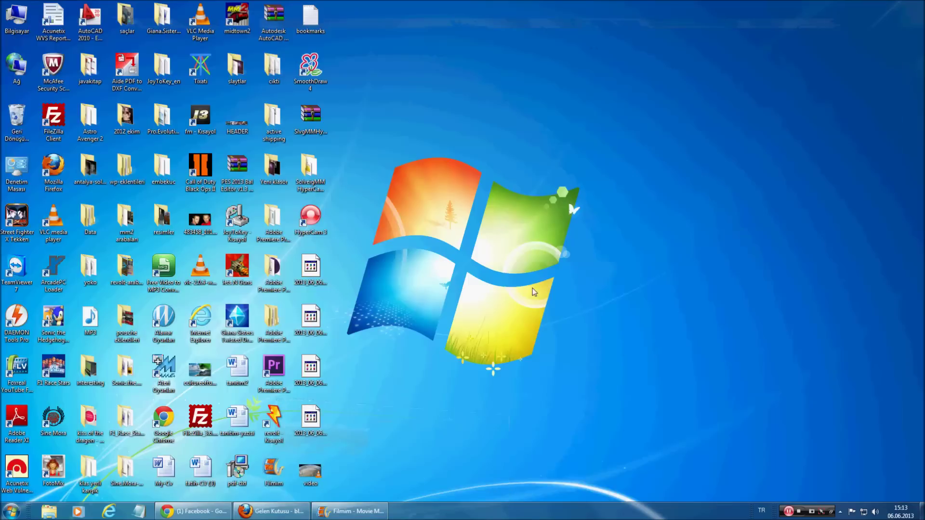
click(313, 475)
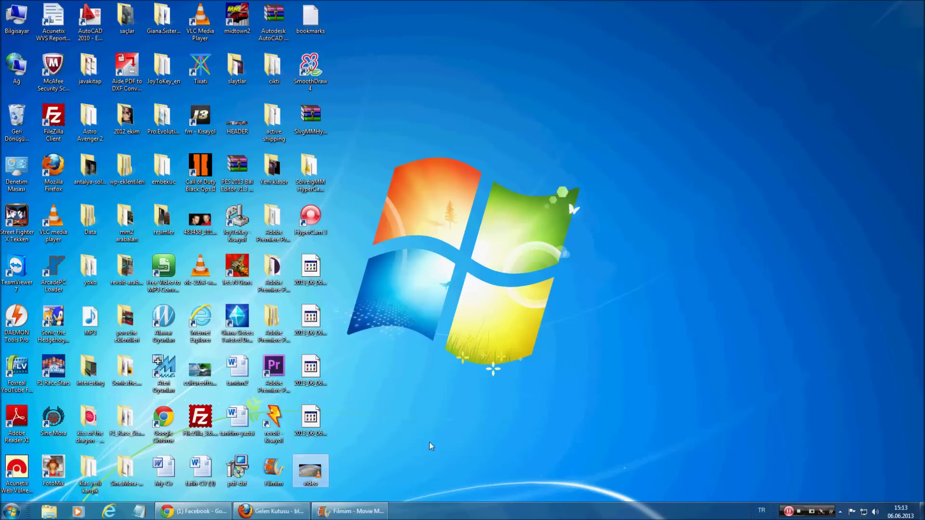